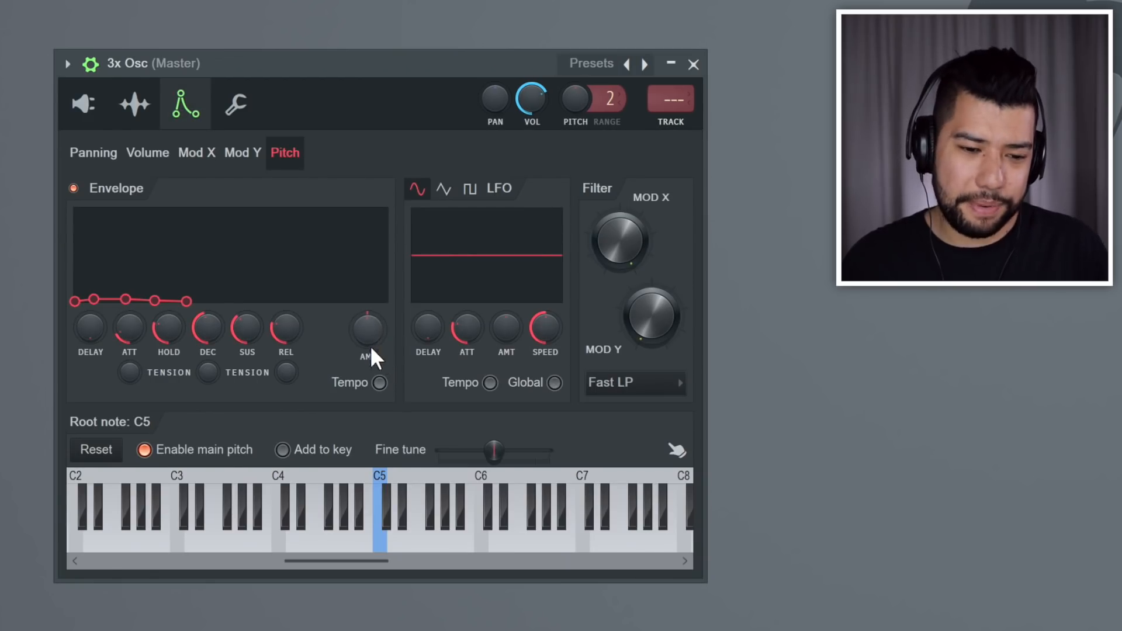
Adjust the pitch envelope's amount and the volume envelope's release to shape the kick sound.
drag(367, 329, 373, 336)
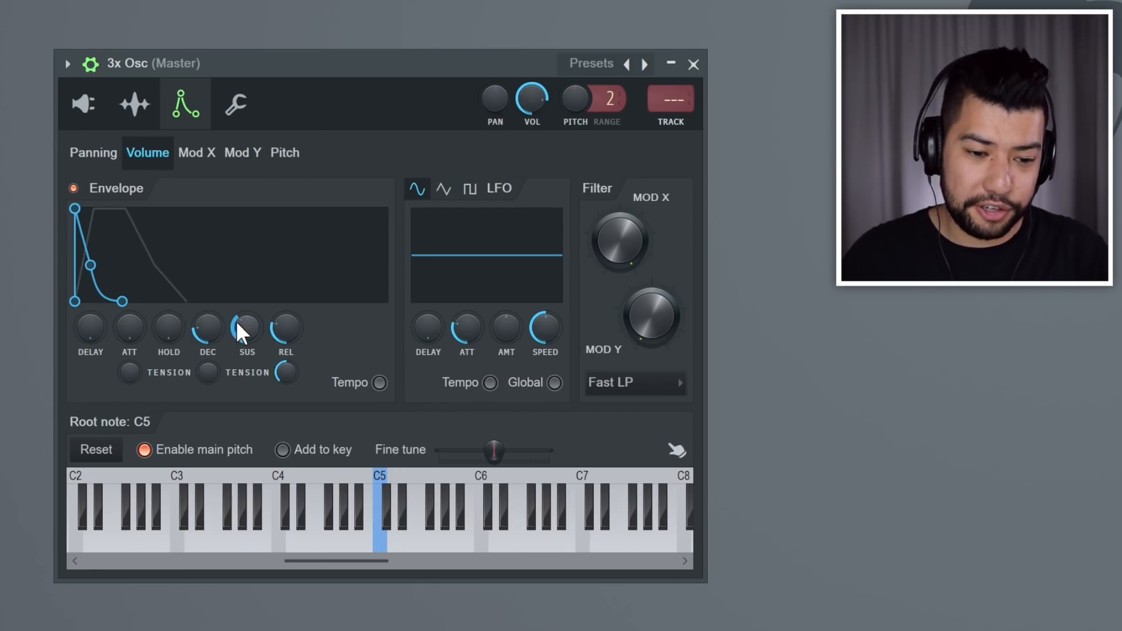
drag(271, 318, 271, 327)
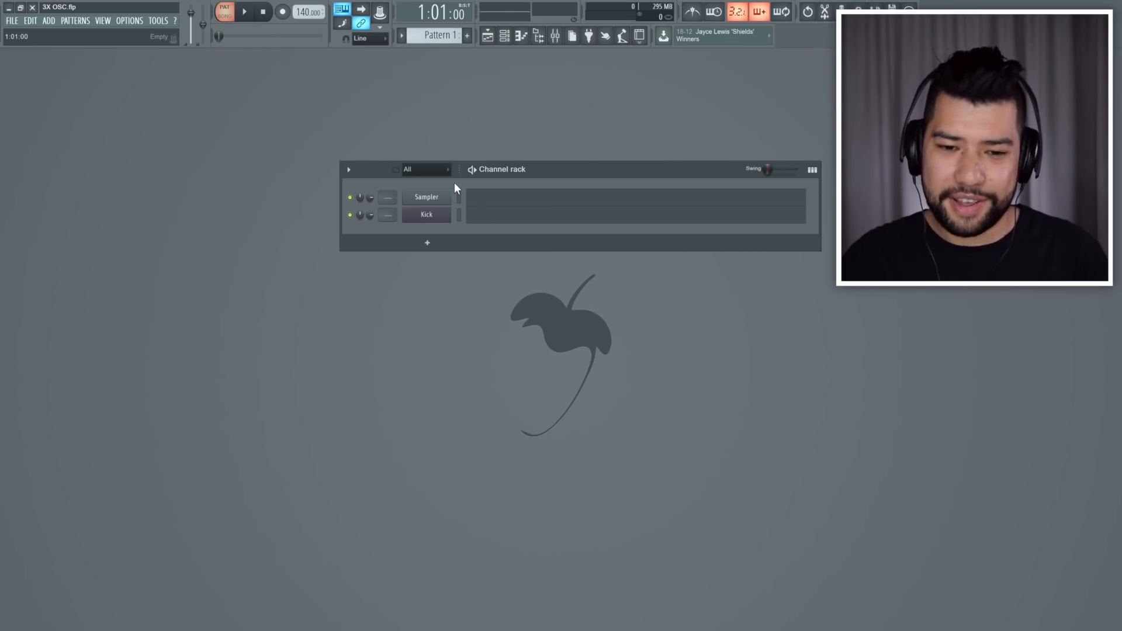
Add the snare channel to the channel rack and route it to mixer track Insert 1.
right_click(439, 212)
click(481, 309)
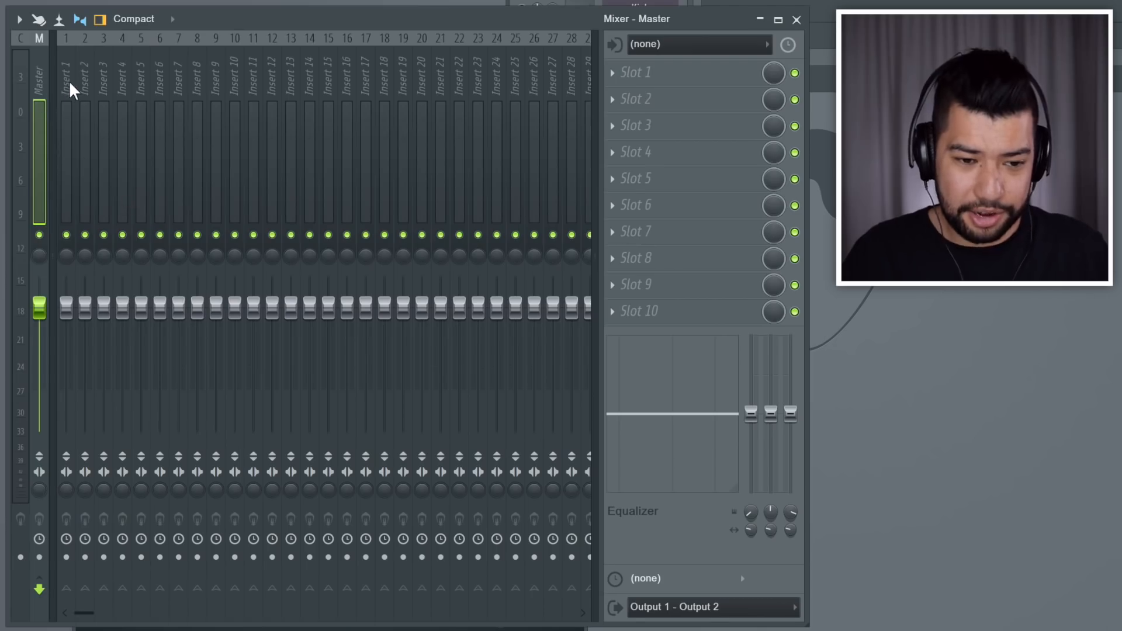
click(67, 88)
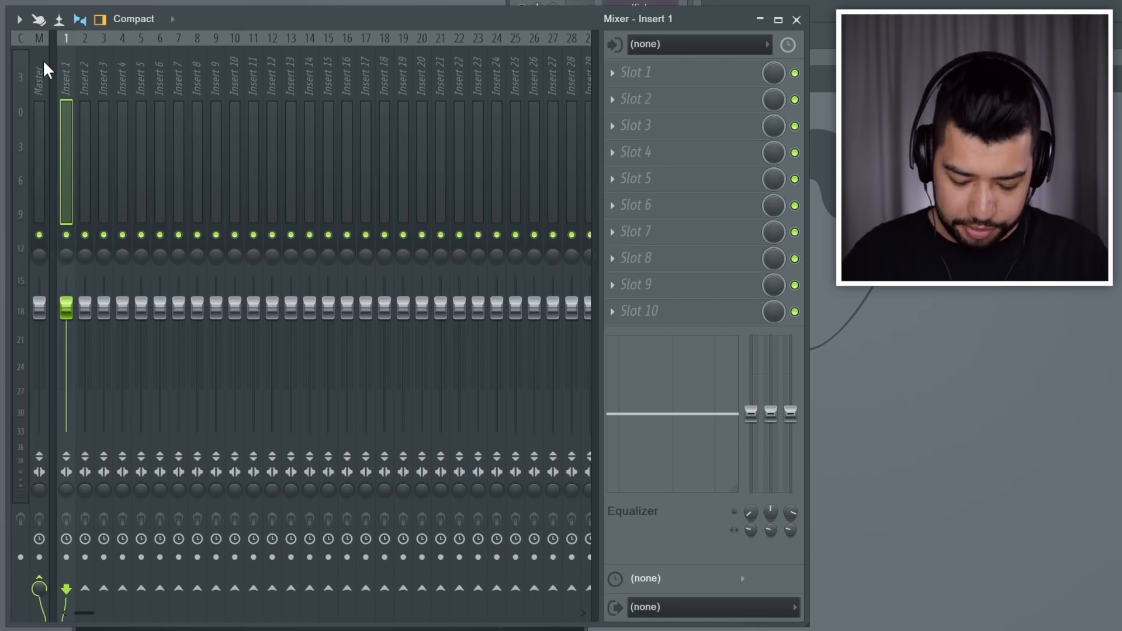
key(ctrl+l)
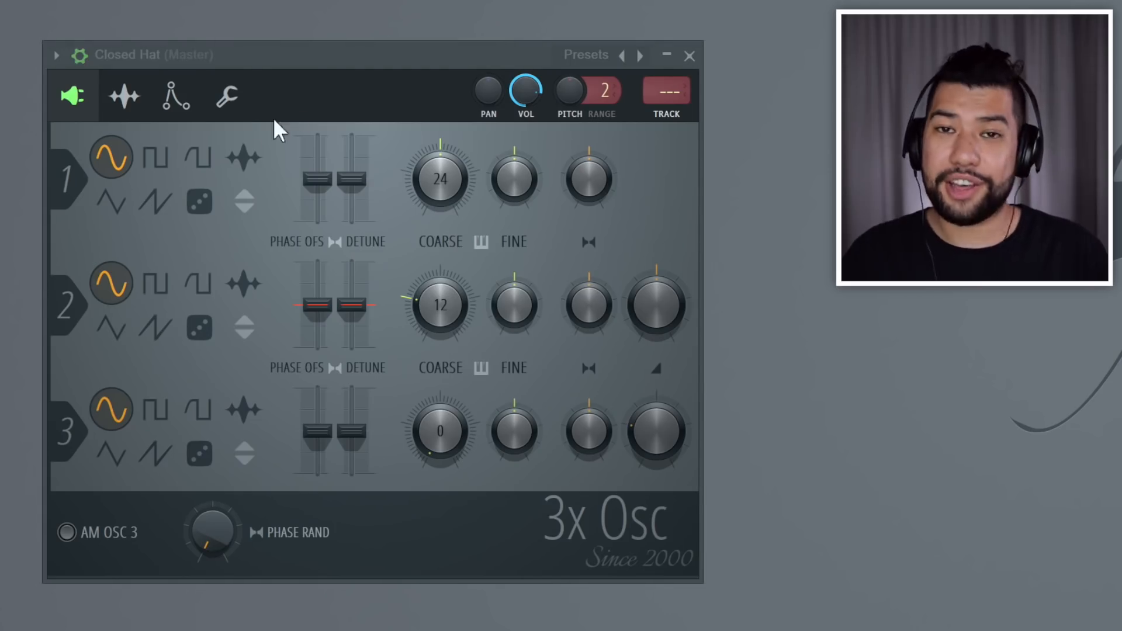
Set oscillator 1 of the Closed Hat channel to the noise waveform.
click(199, 203)
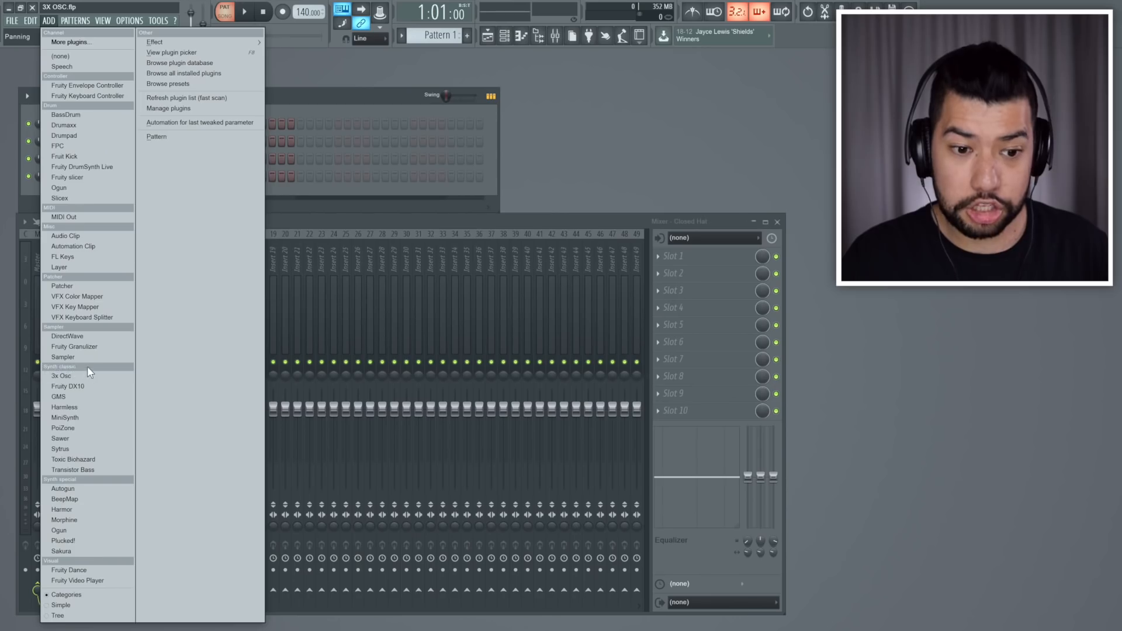
Add a 3x Osc channel and set all three oscillators to the saw waveform.
click(88, 374)
click(69, 173)
click(69, 237)
click(69, 300)
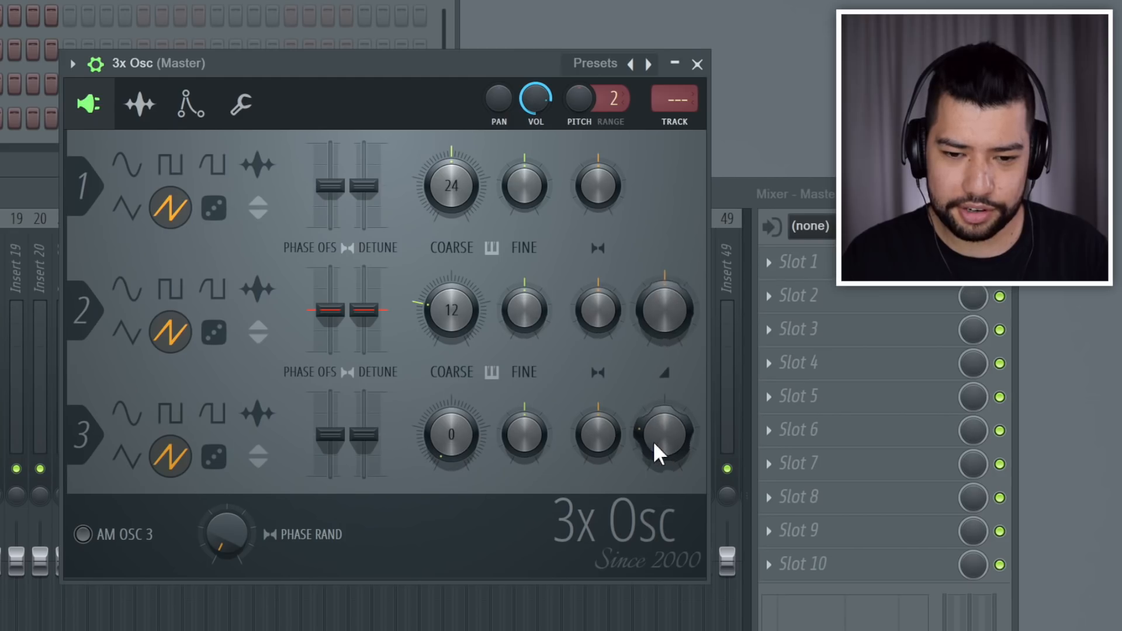
Reset the coarse pitch of oscillators 2 and 3 and lower the attack of the Mod X envelope.
right_click(468, 300)
click(470, 320)
right_click(459, 438)
click(470, 453)
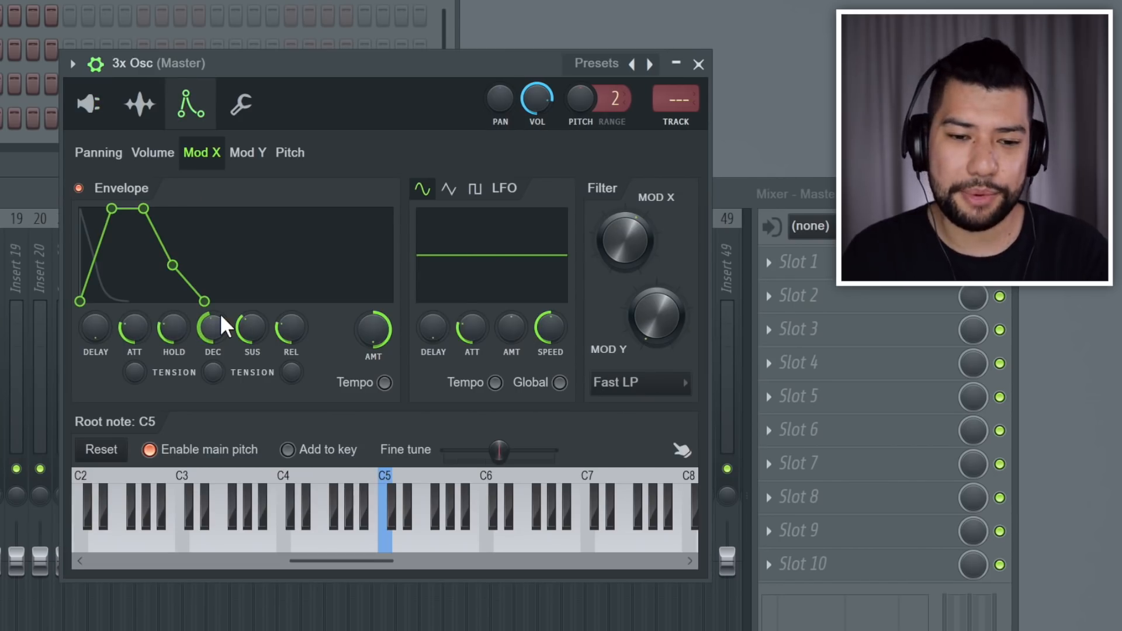
drag(137, 329, 138, 342)
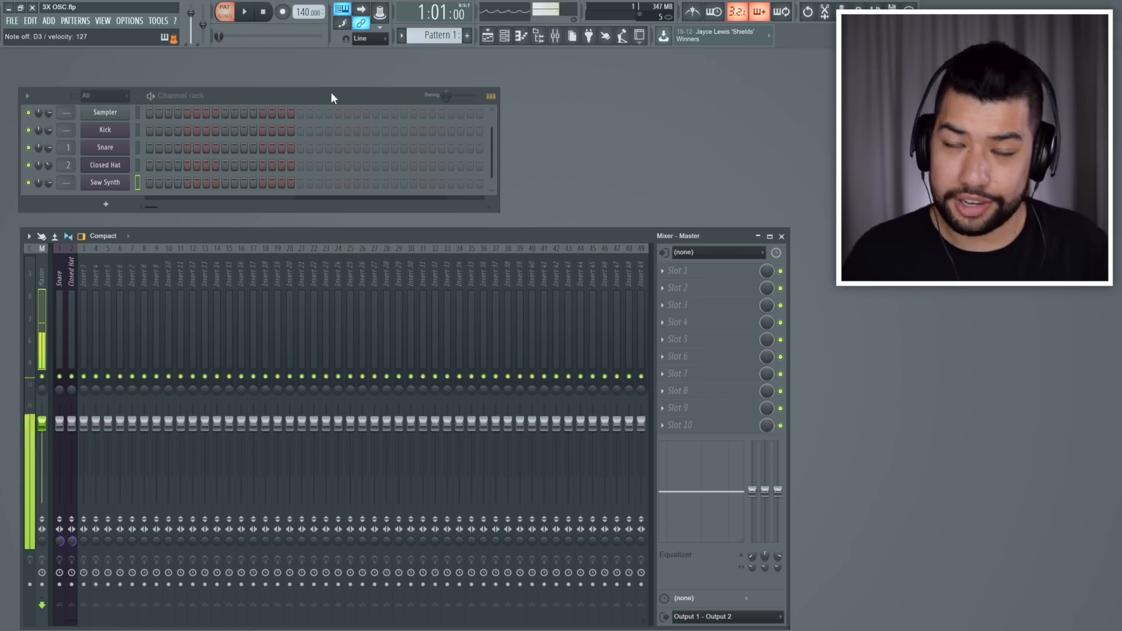
Add a 3x Osc channel for the bass and raise the level of its saw-wave oscillator 2.
click(117, 205)
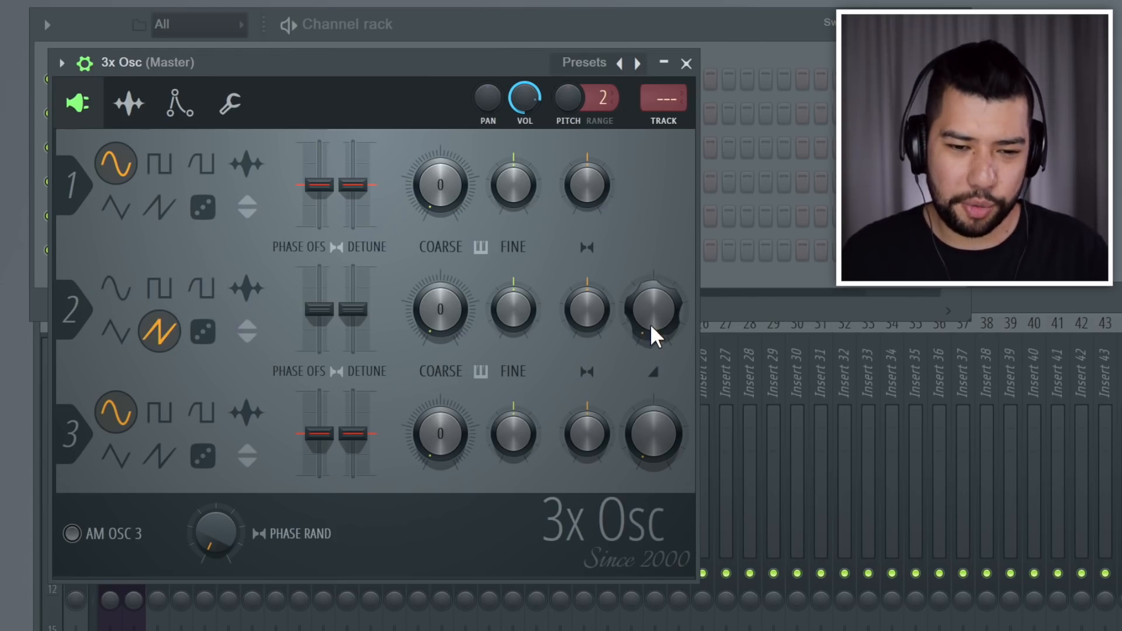
drag(650, 324, 650, 304)
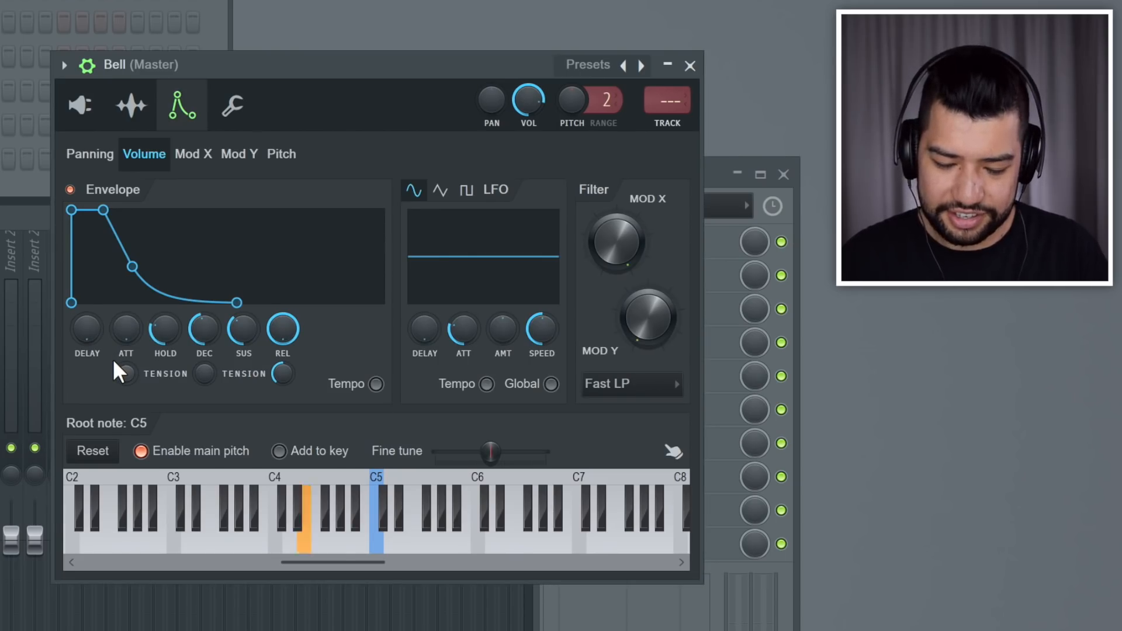
Shorten the release of the Bell's volume envelope and return to its oscillator settings.
drag(276, 330, 276, 345)
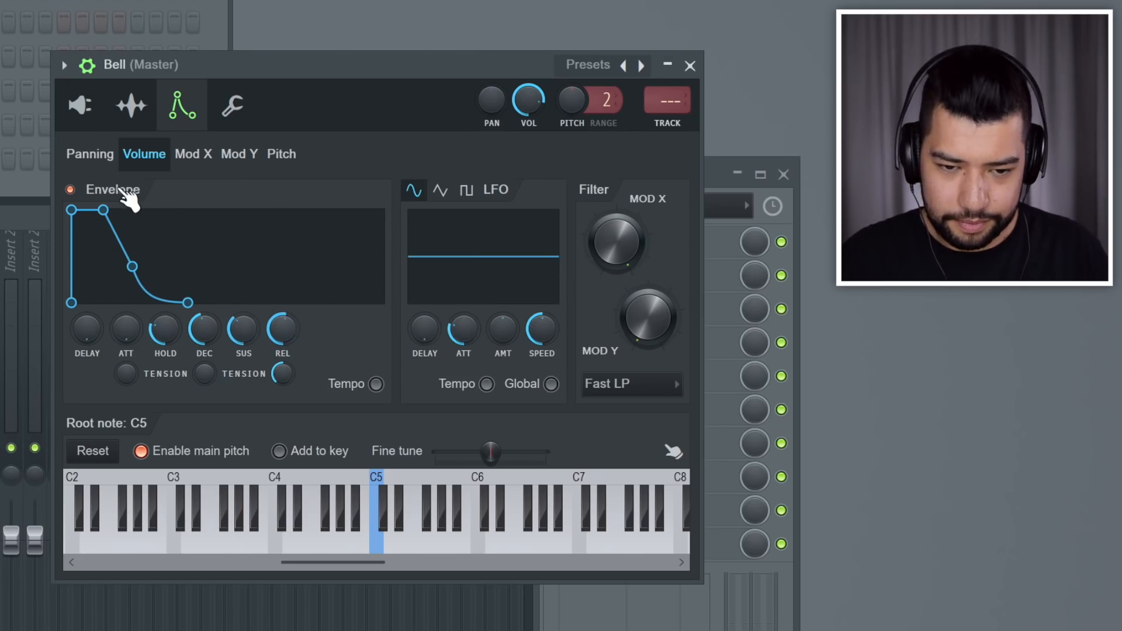
click(80, 105)
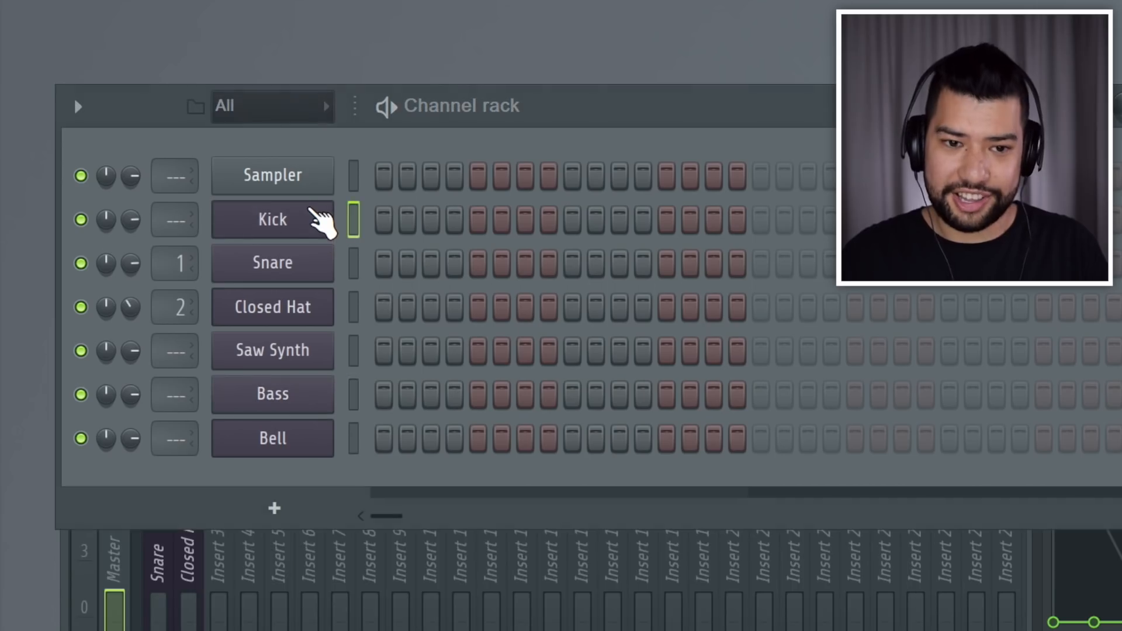
Audition the Closed Hat, Saw Synth, Bass and Bell channels one after another.
click(316, 310)
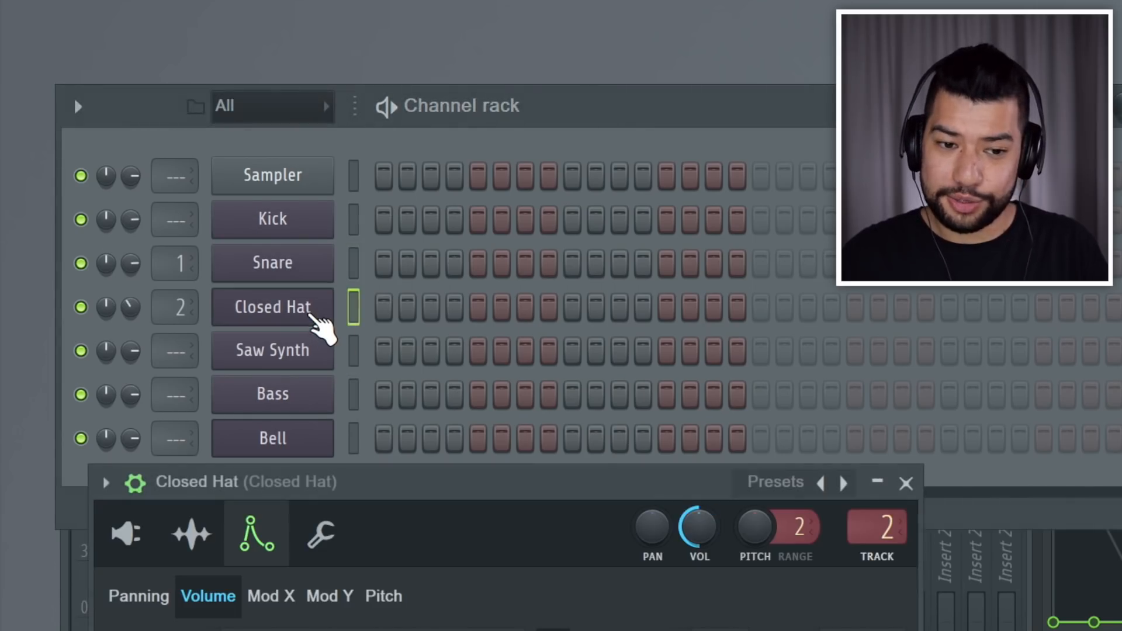
click(316, 352)
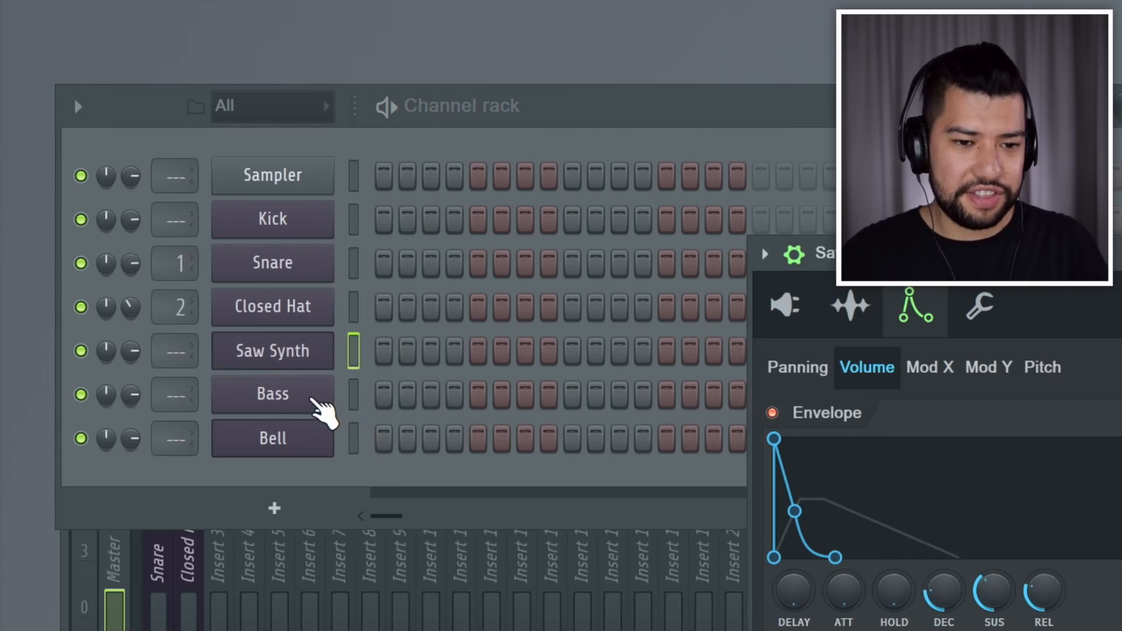
click(311, 398)
click(632, 125)
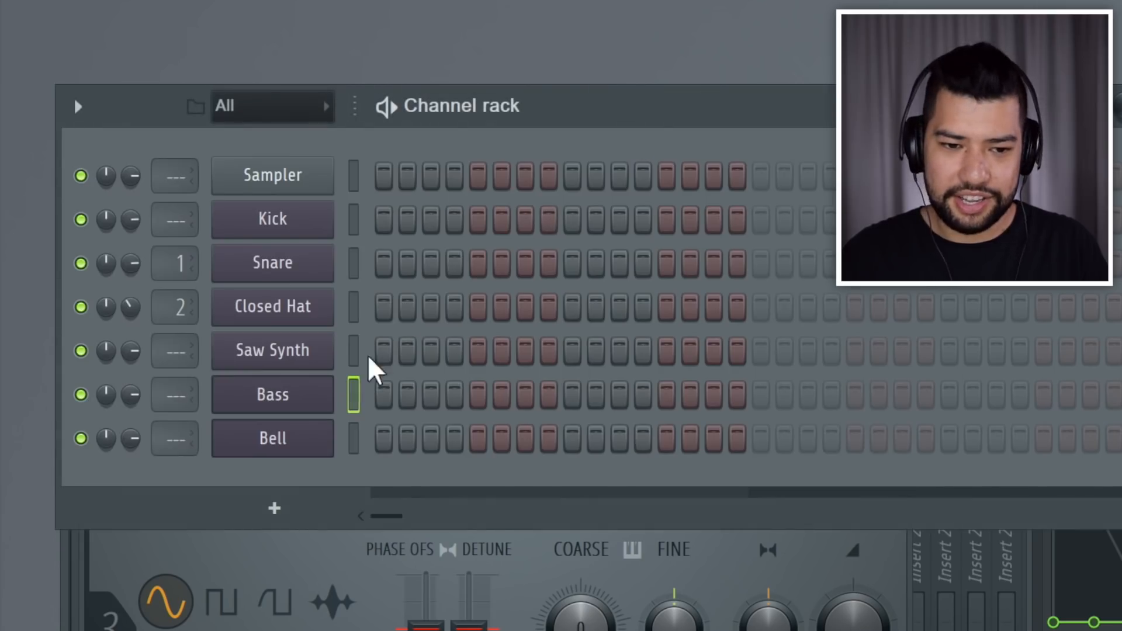
click(291, 444)
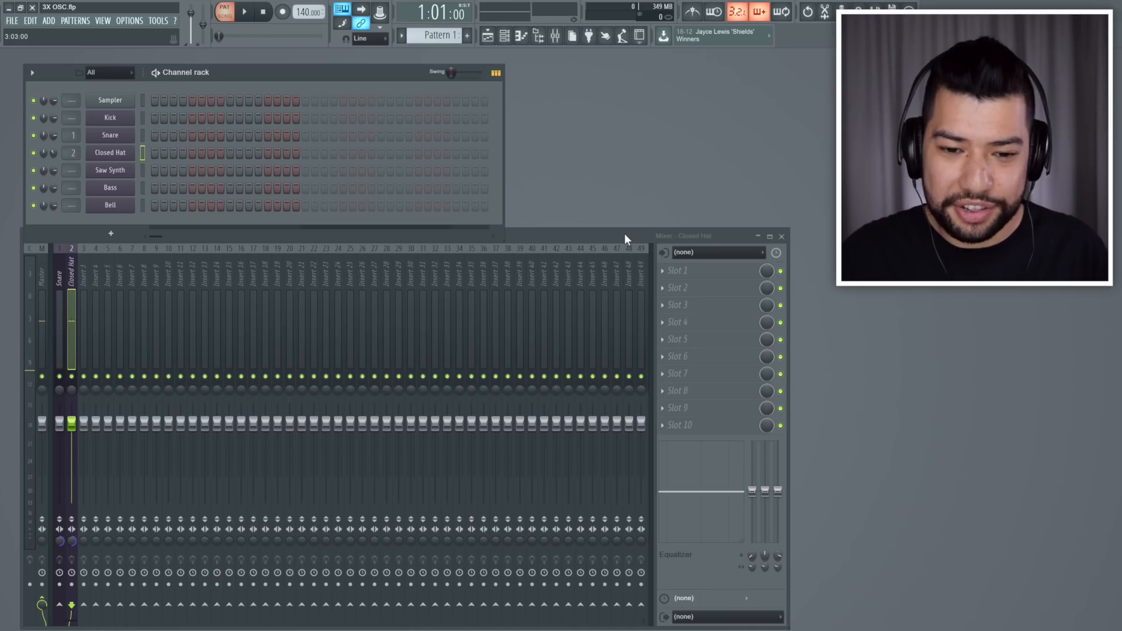
Move the mixer window clear of the channel rack and place a kick on the pattern's first step.
drag(624, 238, 624, 268)
click(154, 118)
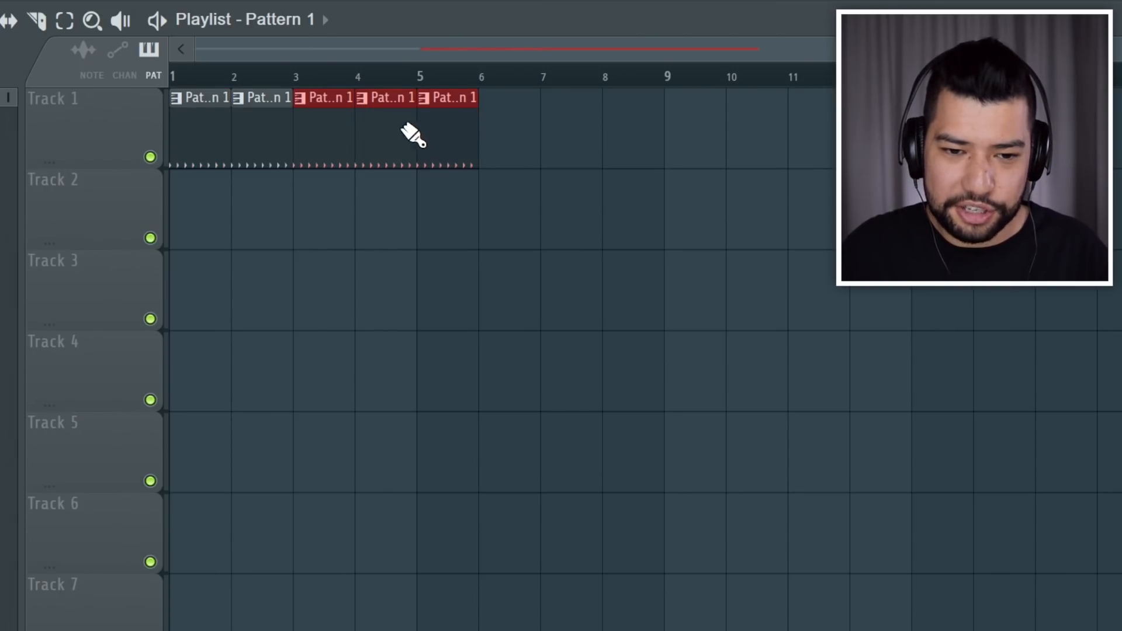
Paint Pattern 1 clips along Track 1 of the playlist through the end of bar 16.
drag(413, 136, 804, 118)
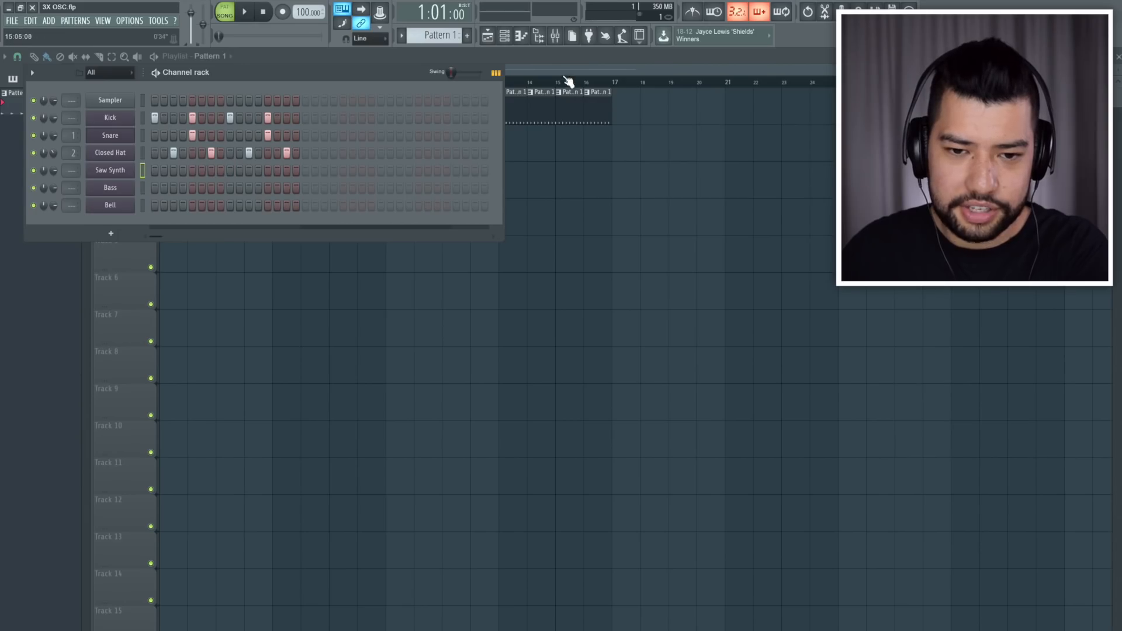
click(568, 80)
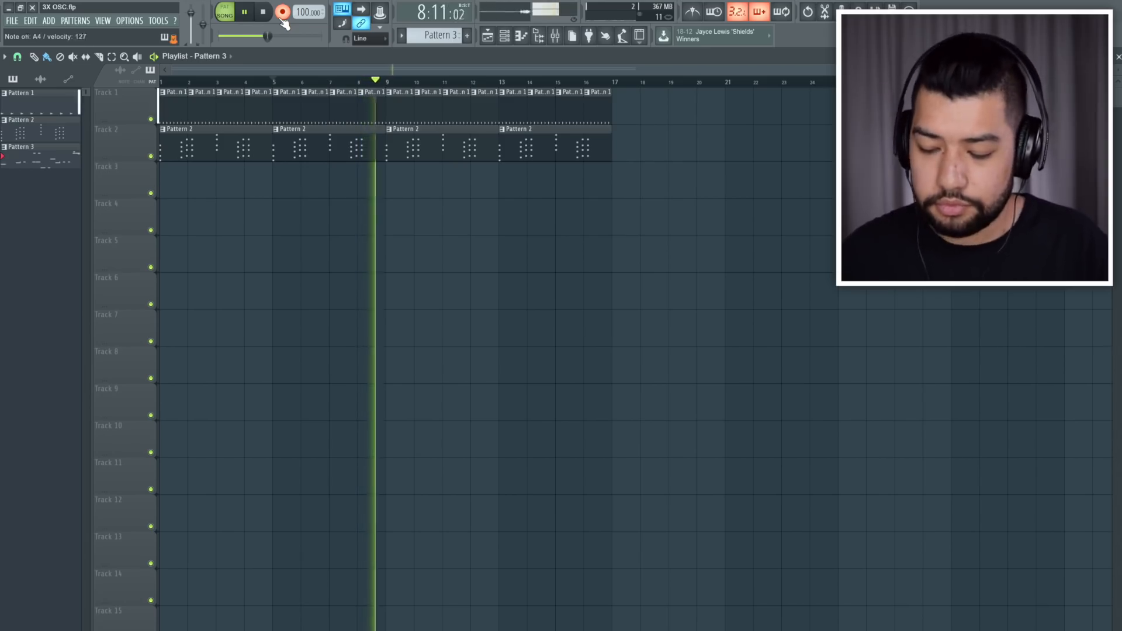
Finish recording the melodic parts in Pattern 3 and Pattern 4.
key(space)
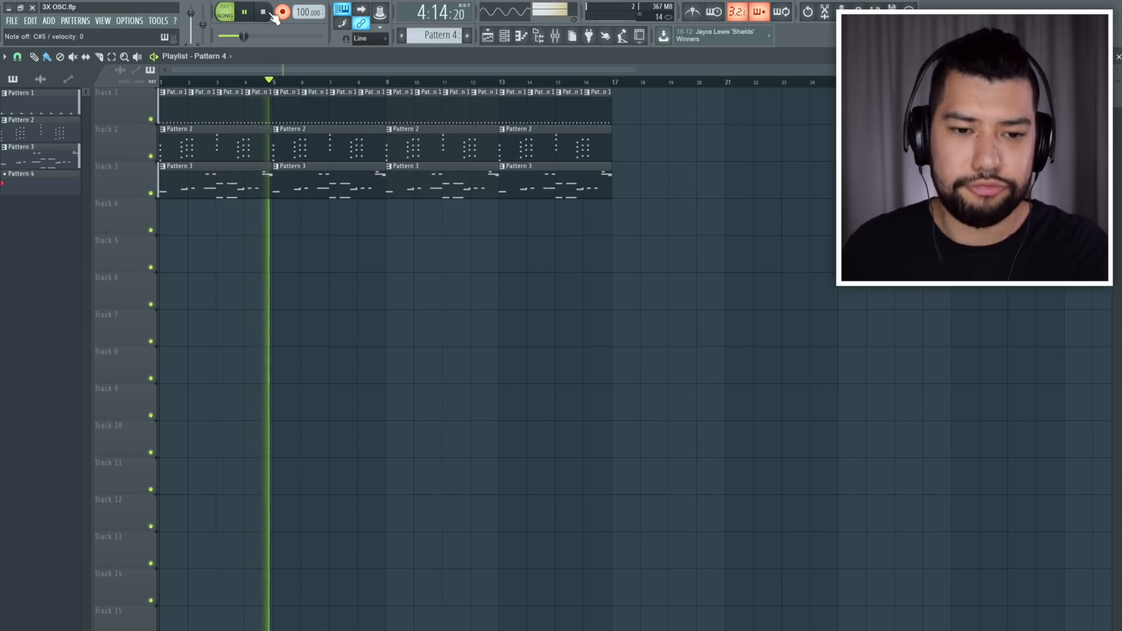
click(271, 13)
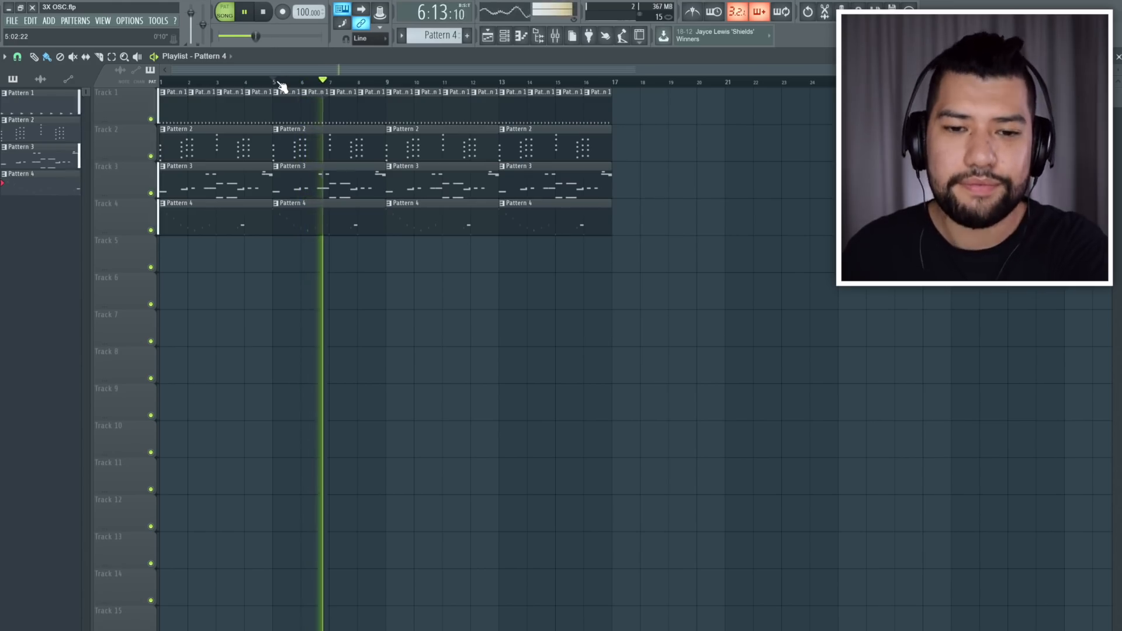
Stop playback of the arrangement and show the channel rack.
key(space)
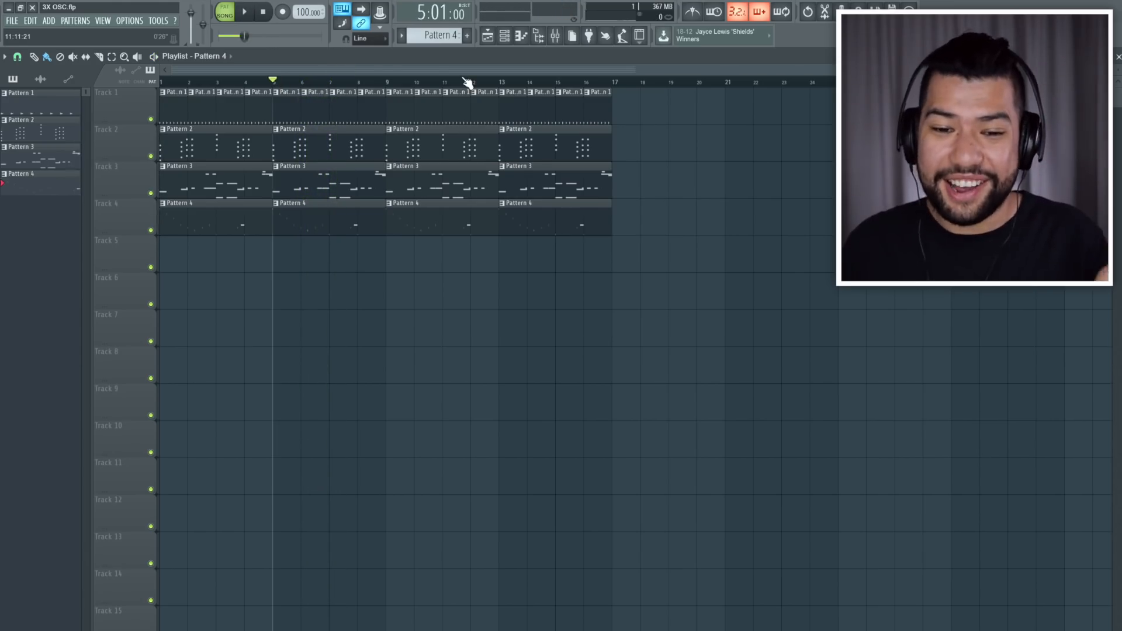
click(513, 40)
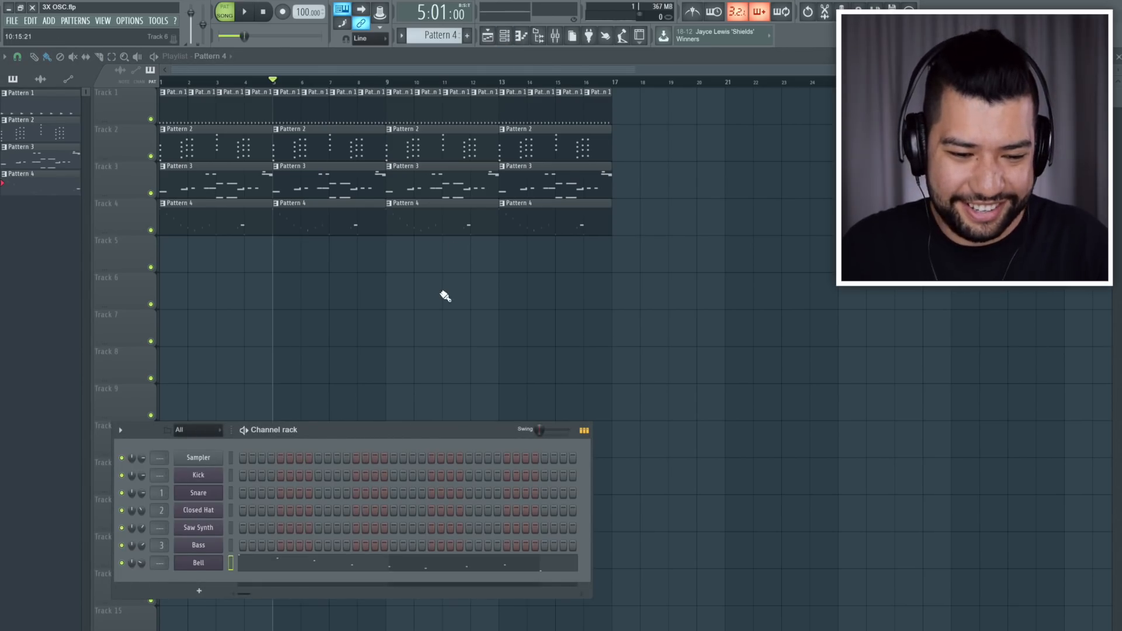